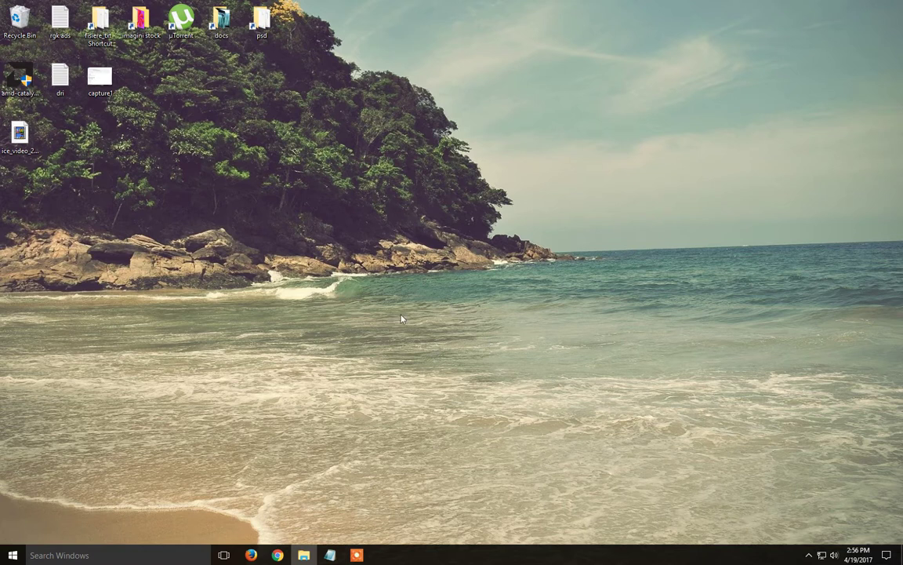
- Peek at the hidden tray icons, then view and close the capture1 screenshot
left_click(810, 557)
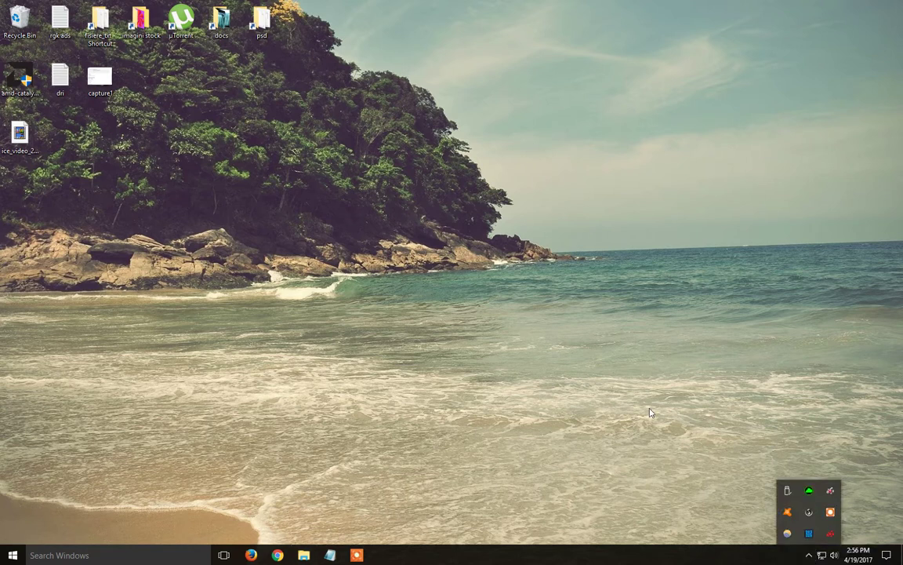
left_click(649, 411)
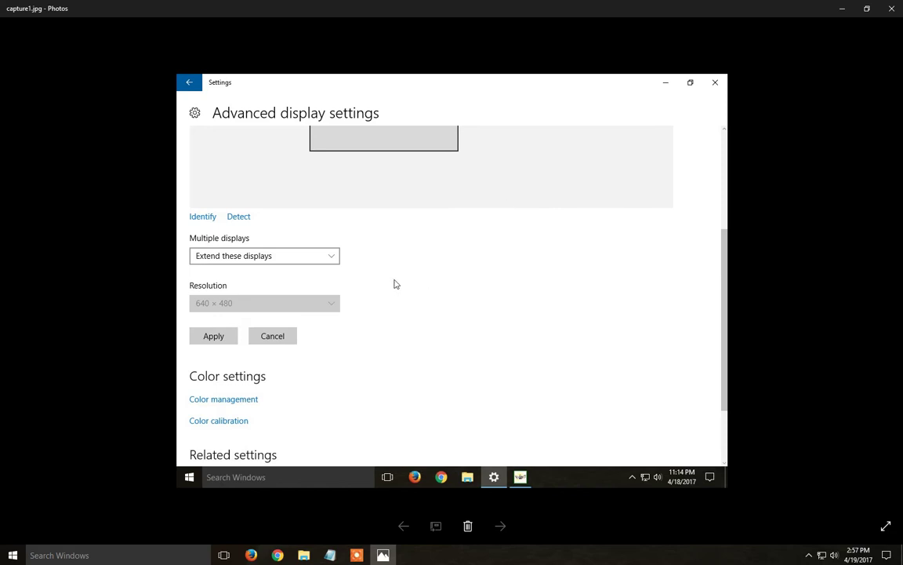
left_click(892, 8)
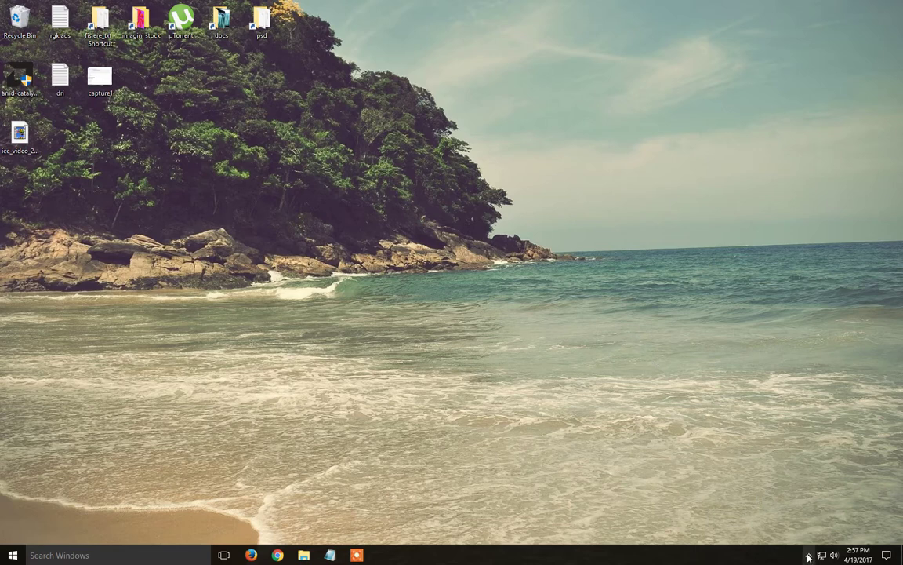
double_click(98, 82)
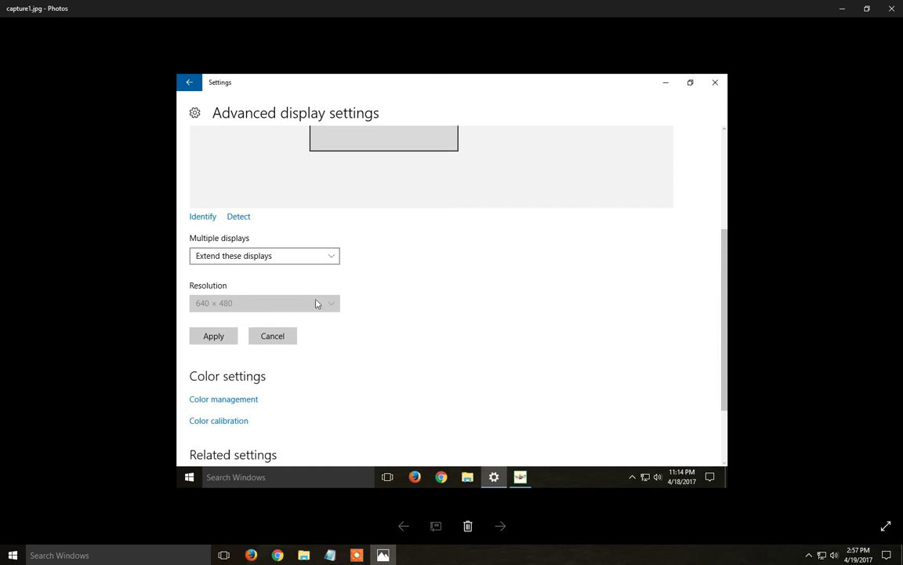
key("alt+F4")
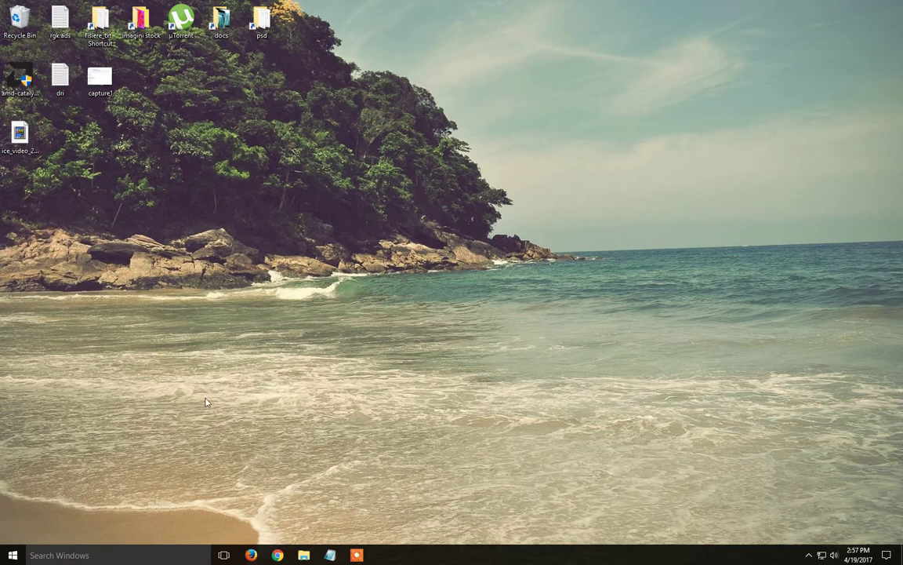
- Check the display mode via the AMD tray icon and launch Catalyst Control Center
left_click(809, 556)
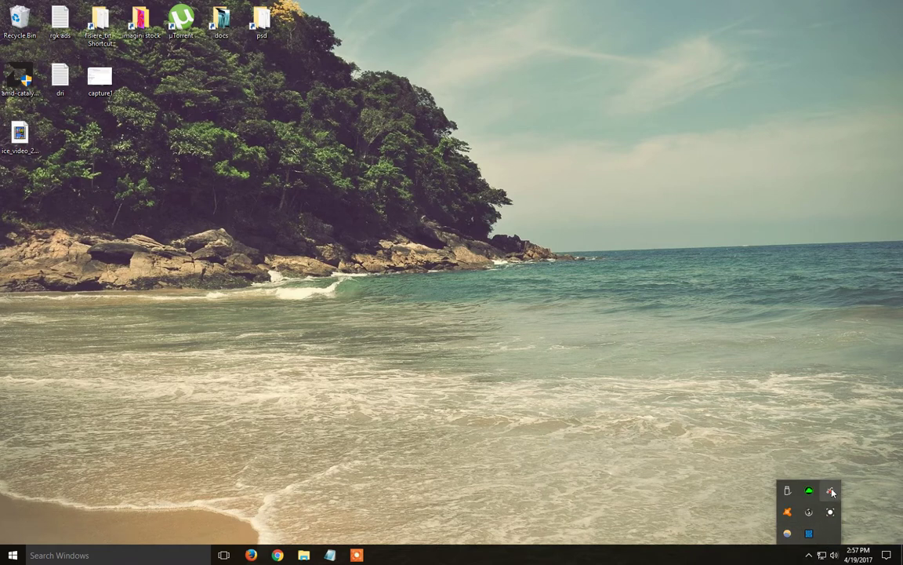
left_click(718, 465)
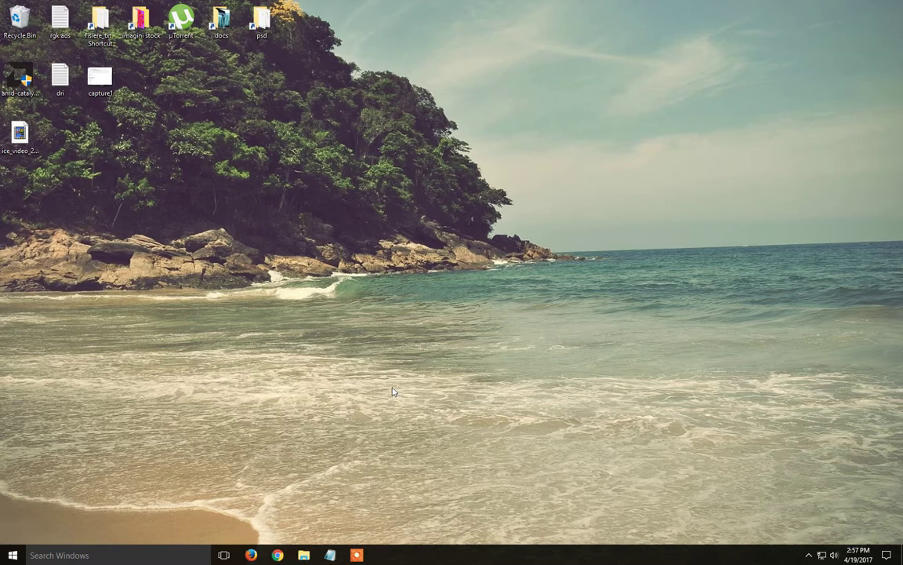
left_click(809, 554)
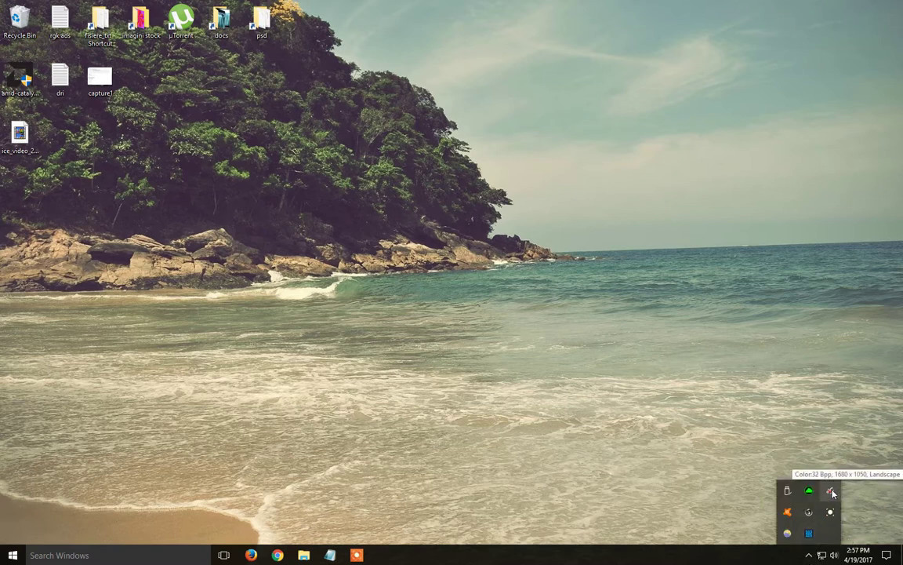
left_click(747, 461)
left_click(809, 555)
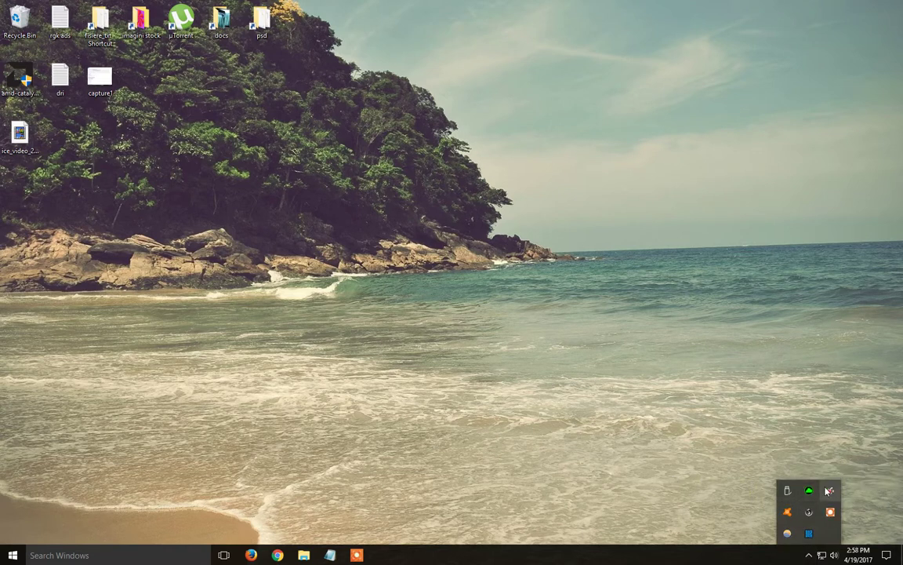
left_click(831, 492)
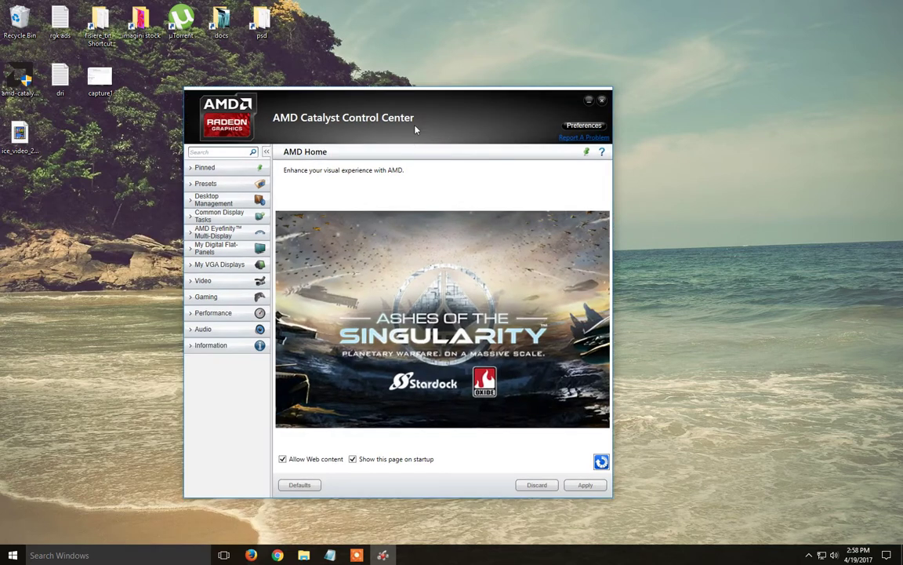
- Expand My Digital Flat-Panels in the Catalyst navigation tree to list its pages
left_click_drag(425, 103, 444, 99)
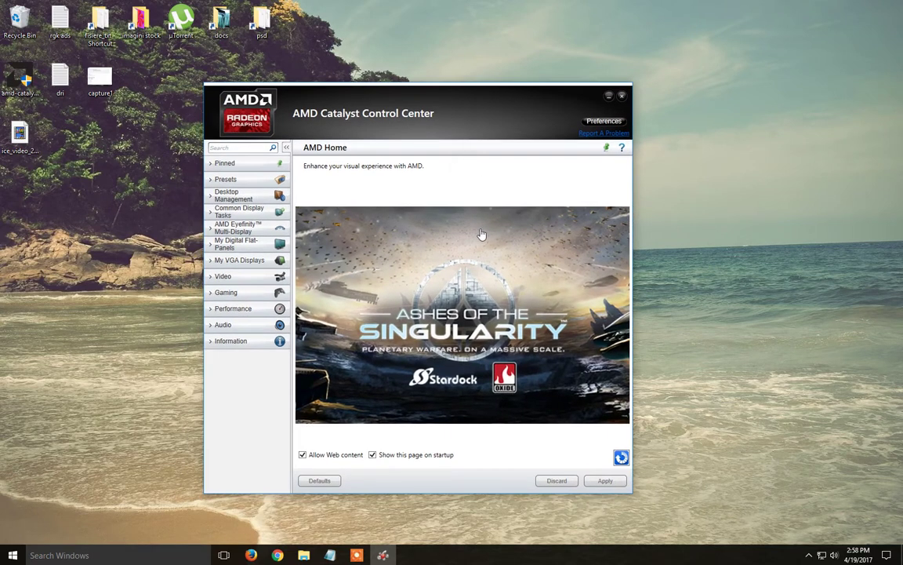
left_click(239, 244)
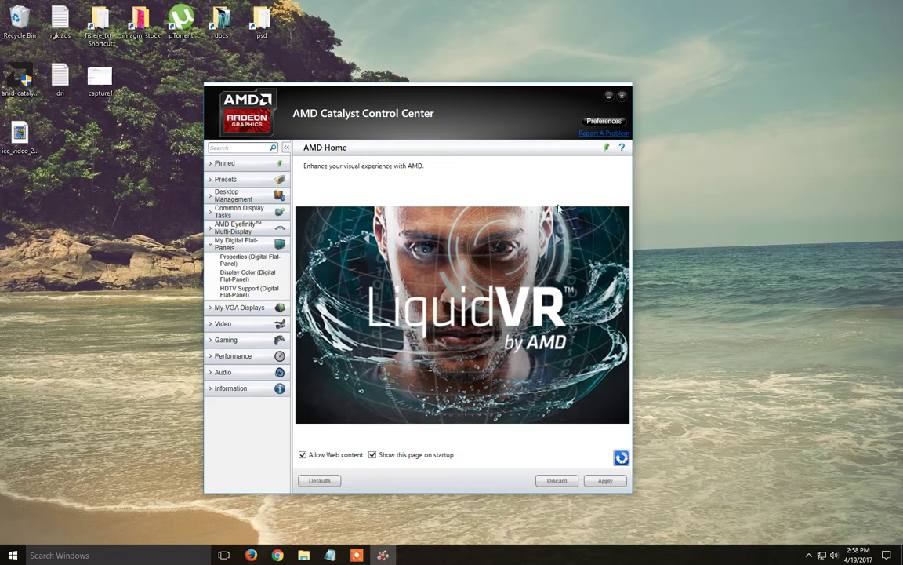
left_click(809, 555)
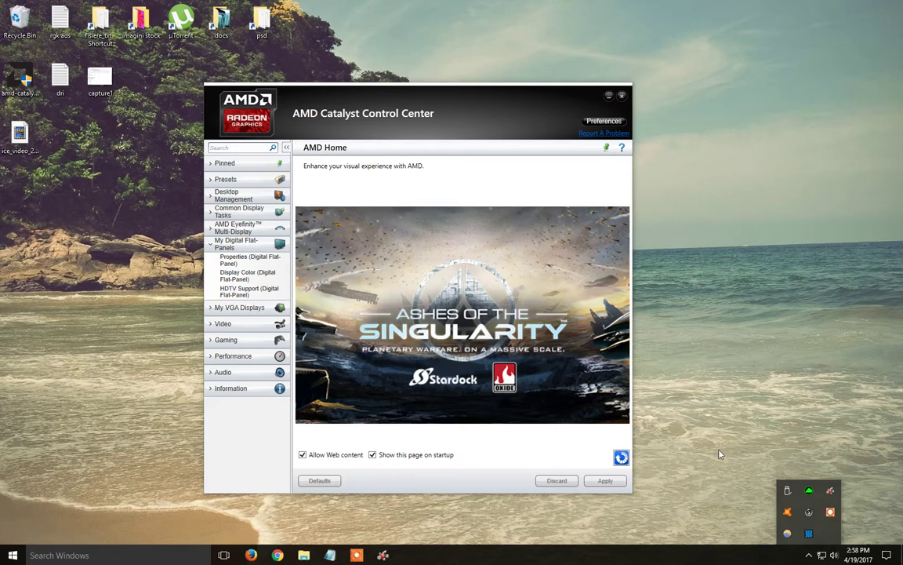
left_click(448, 127)
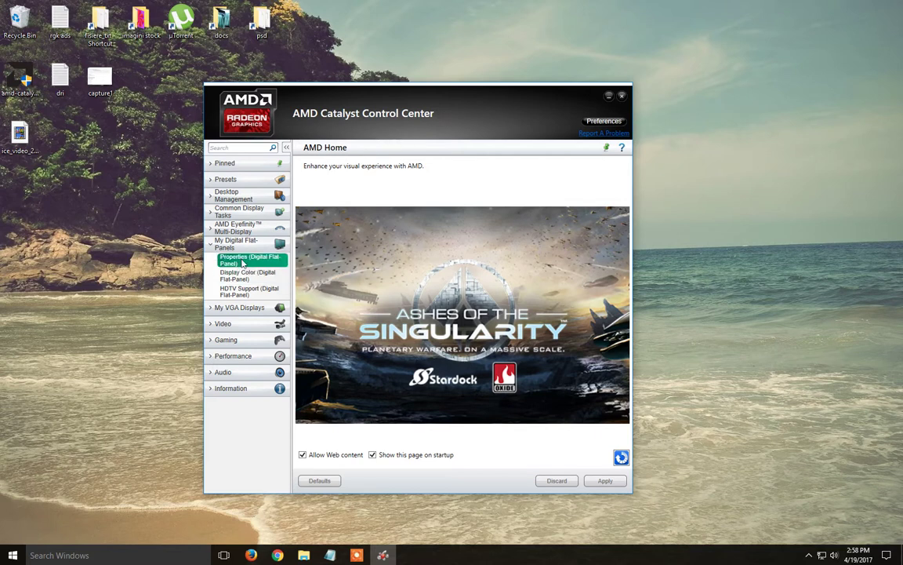
- Review the L22W-8 panel's Properties and HDTV Support format list
left_click(265, 265)
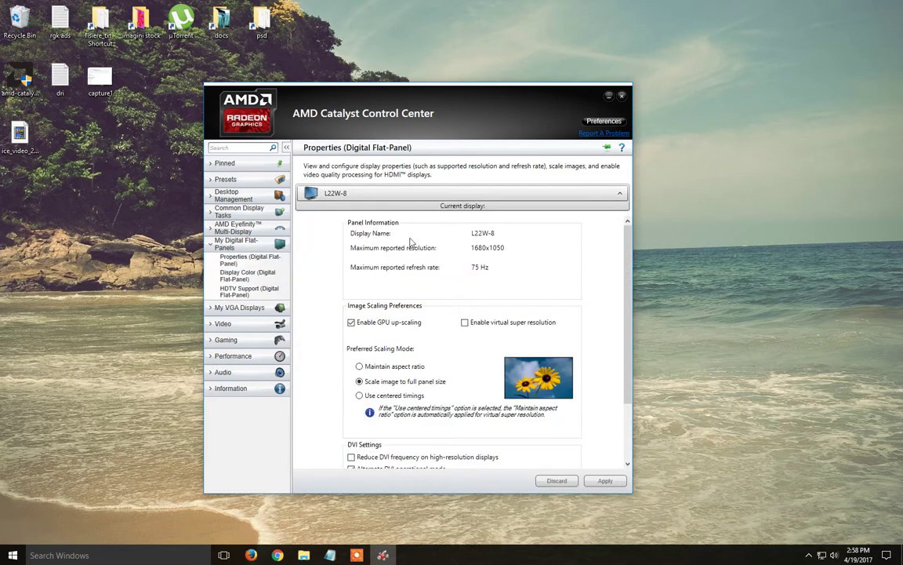
left_click(257, 293)
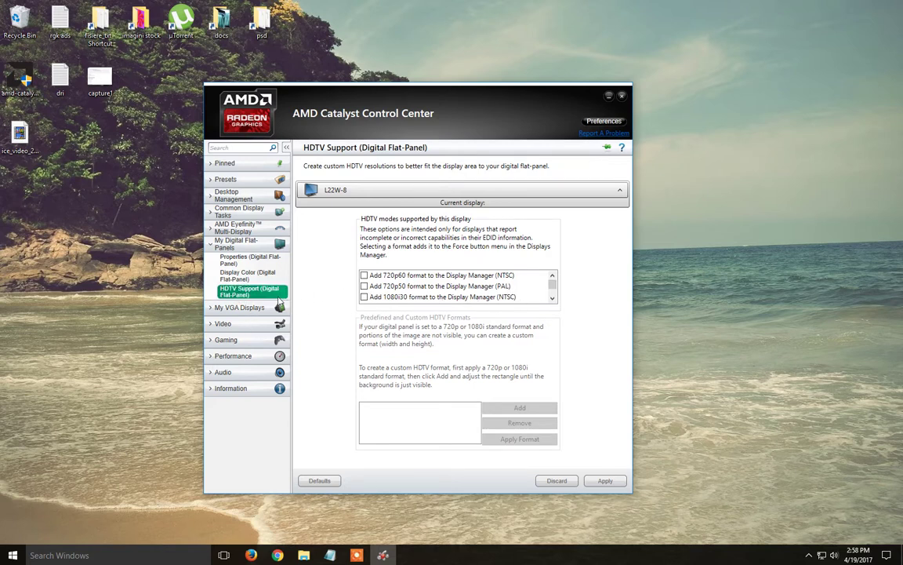
left_click(552, 298)
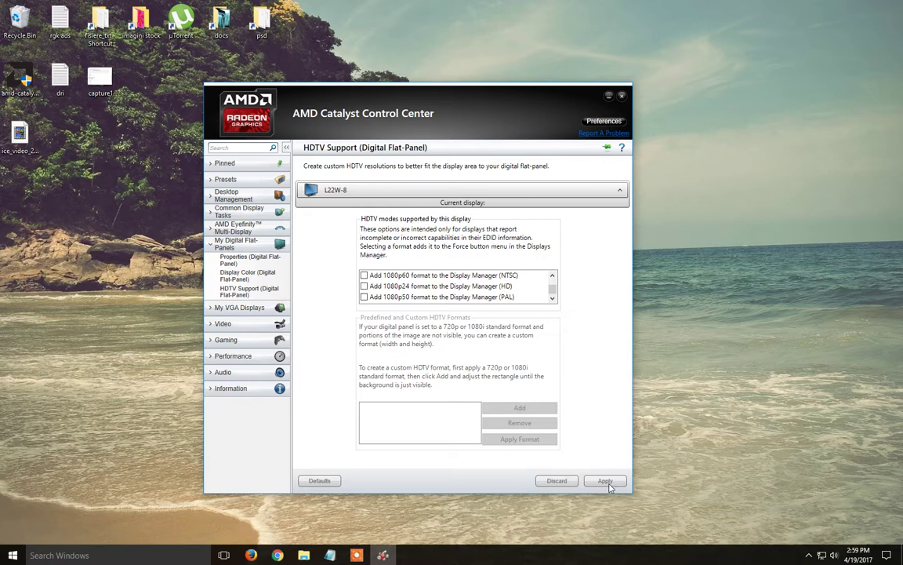
left_click(621, 98)
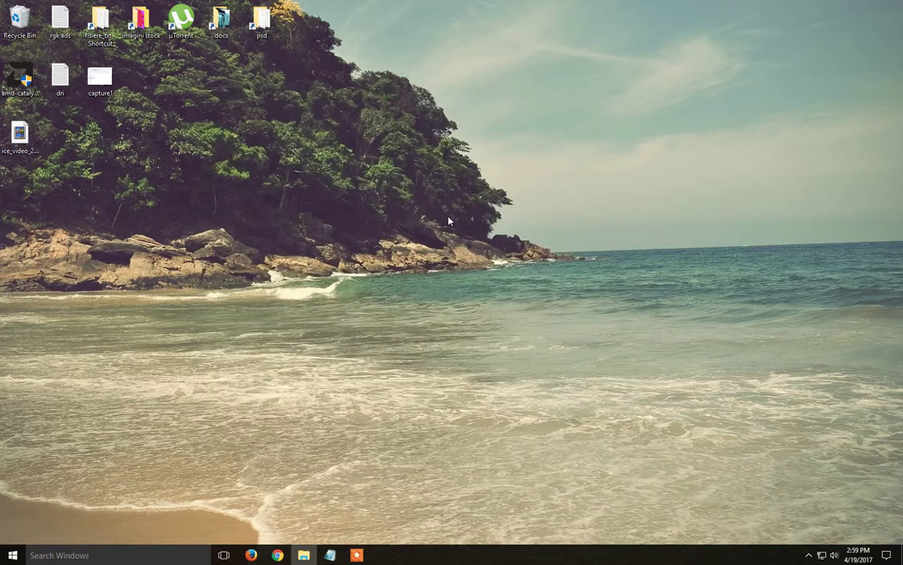
right_click(448, 217)
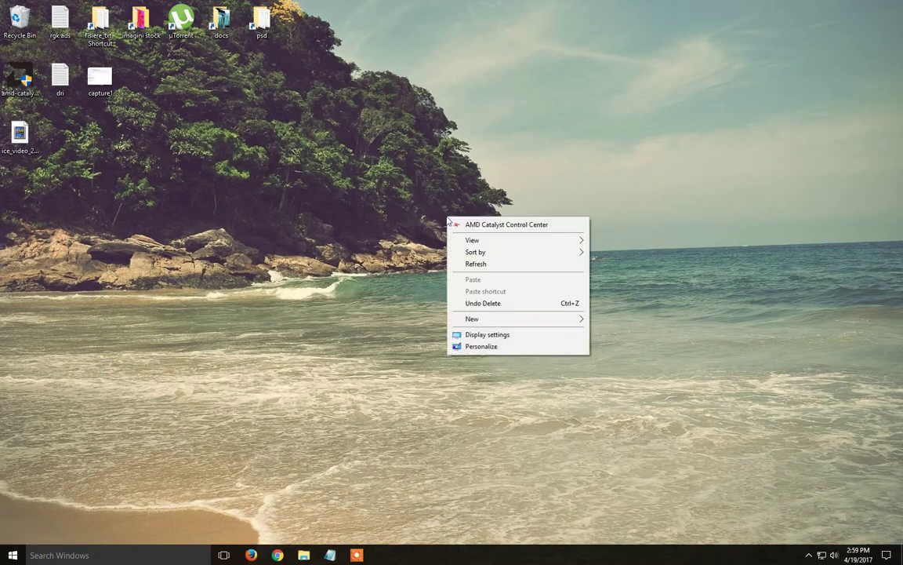
left_click(494, 345)
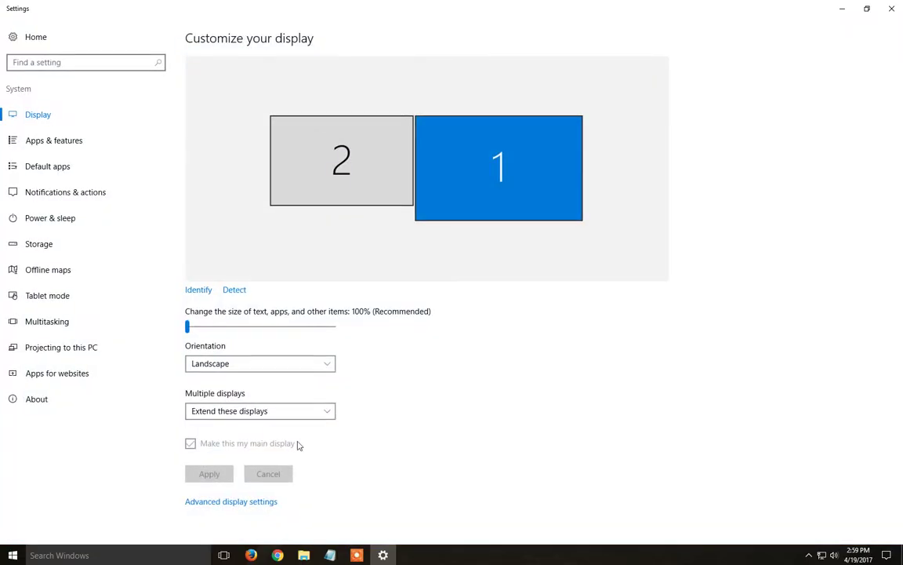
left_click(248, 502)
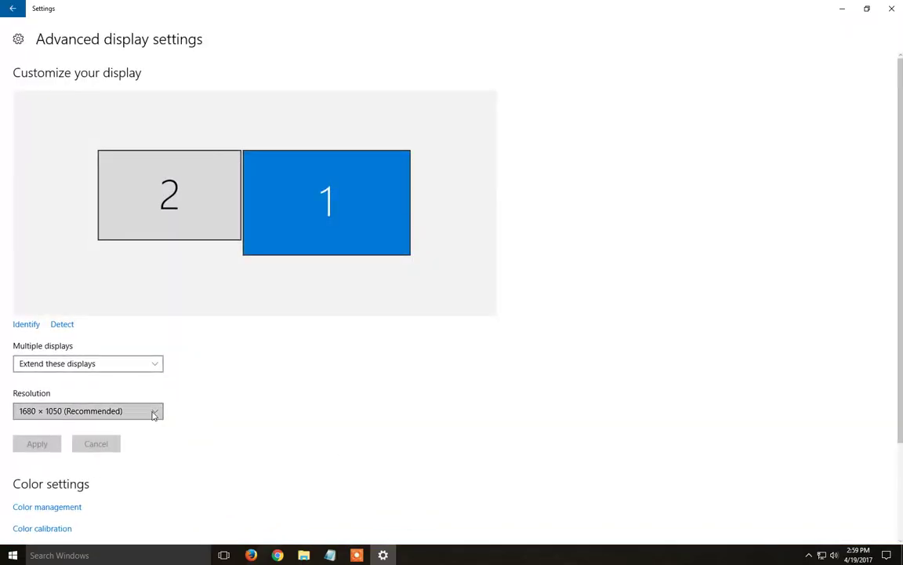
left_click(153, 411)
left_click(79, 383)
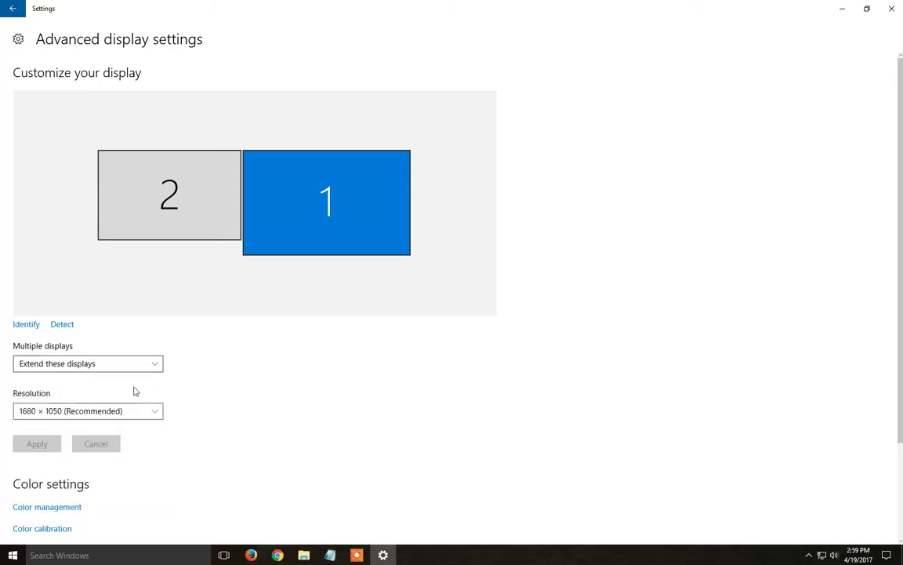
left_click(135, 416)
left_click(244, 389)
left_click(892, 8)
left_click_drag(616, 206, 419, 330)
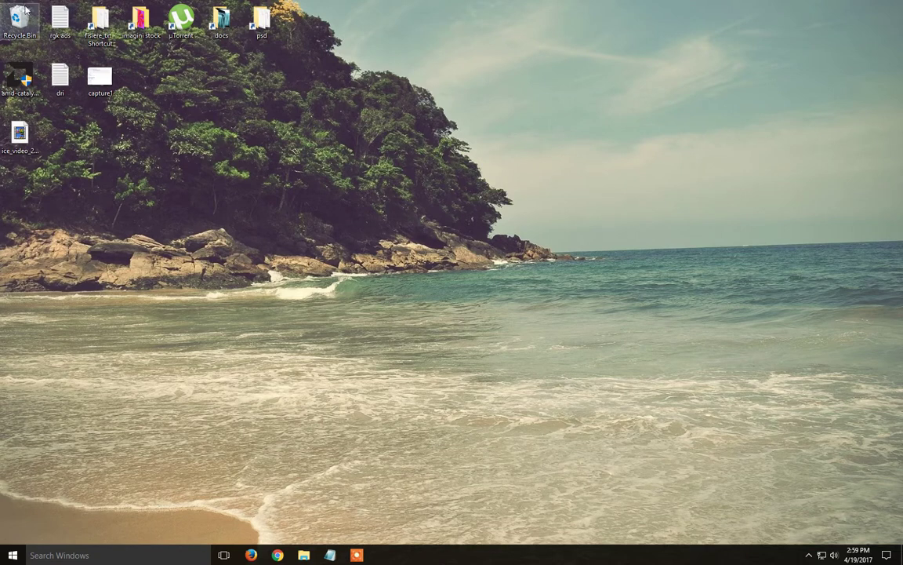
left_click_drag(3, 2, 474, 354)
left_click(473, 357)
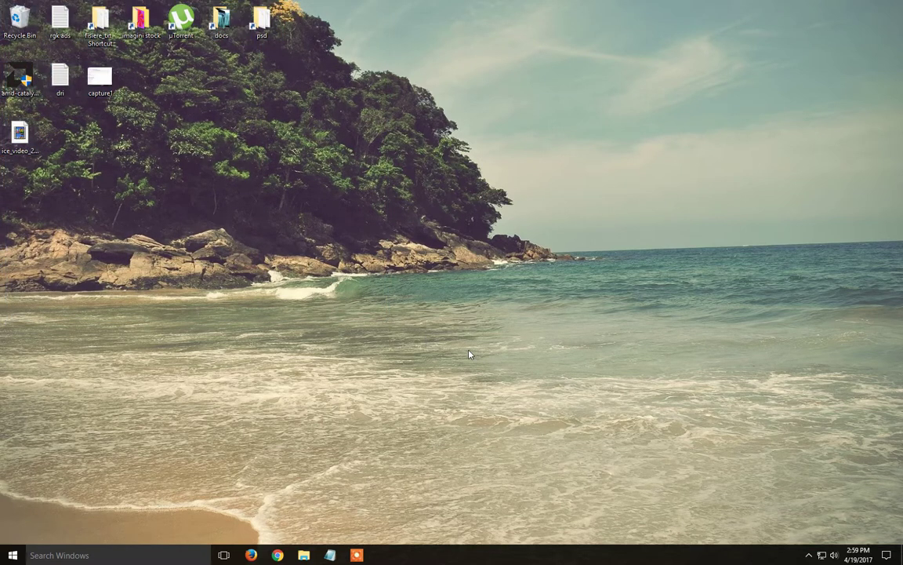